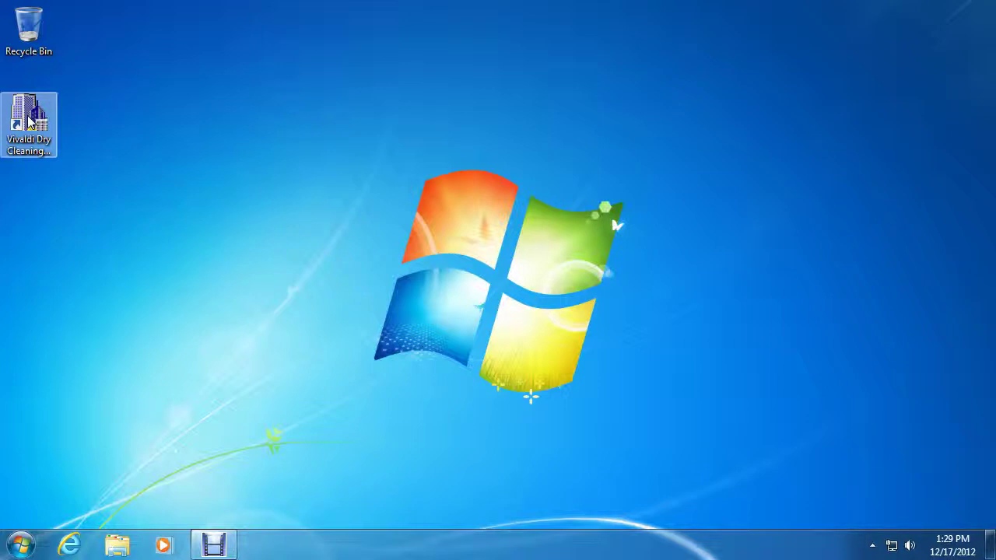
Step: Launch Vivaldi Dry Cleaning and skip the database optimize and cleanup to reach the Store 1 screen
{"action": "double_click", "coordinate": [28, 120]}
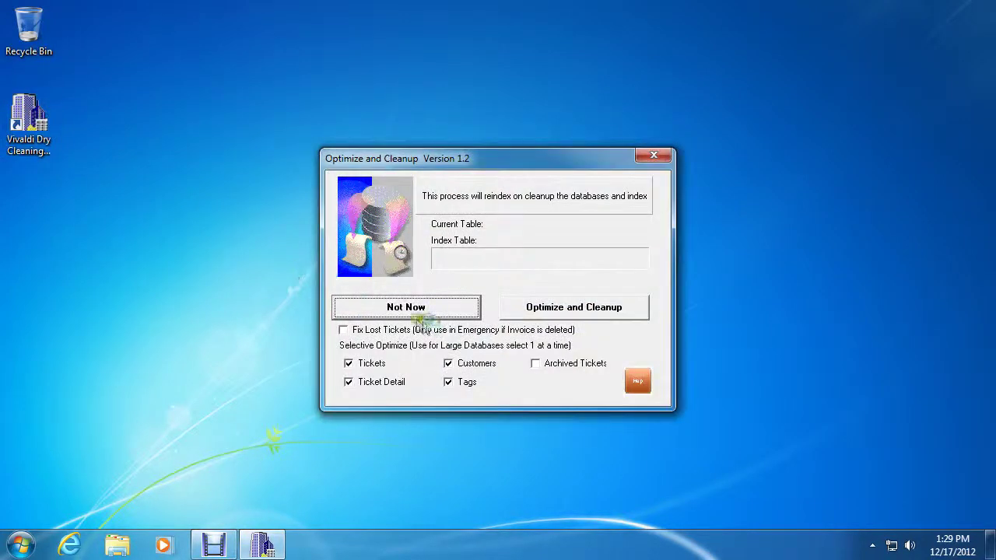
{"action": "left_click", "coordinate": [410, 306]}
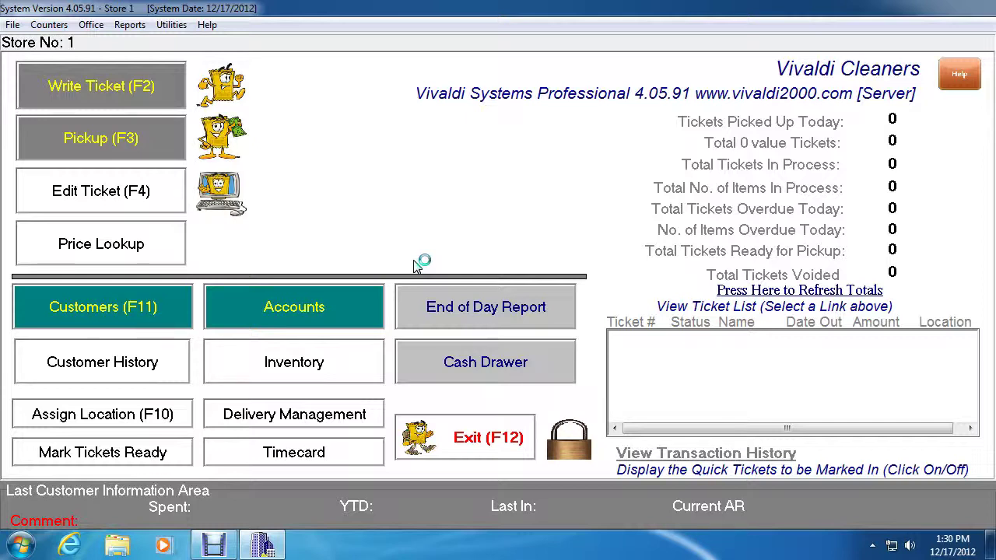
Step: Bring up the Edit Ticket lookup list and set Search By to Customer
{"action": "left_click", "coordinate": [84, 200]}
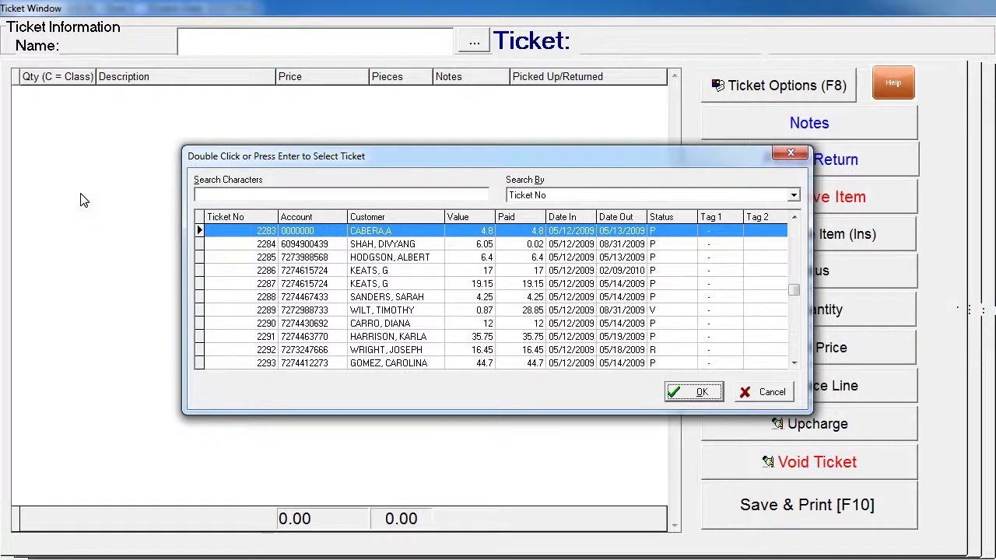
{"action": "left_click", "coordinate": [100, 200]}
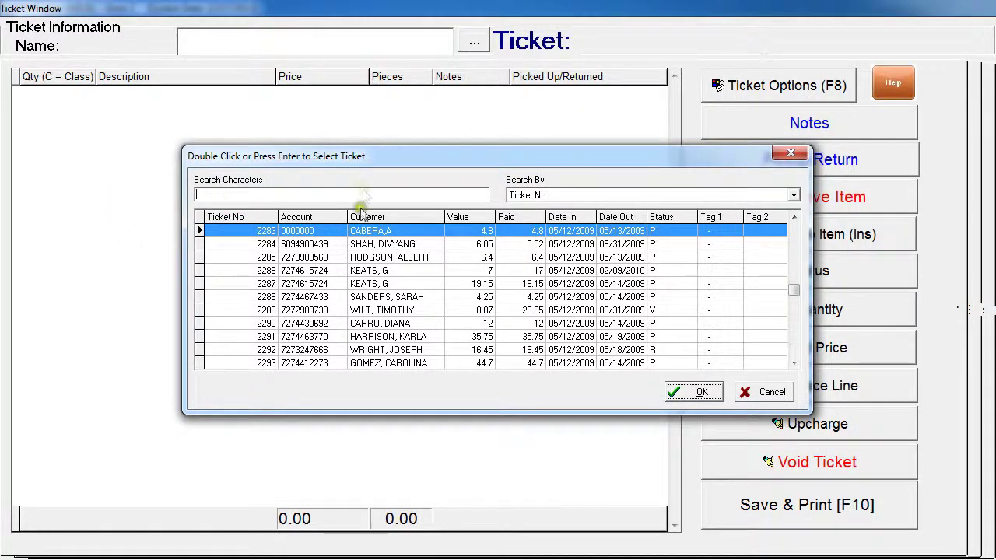
{"action": "left_click", "coordinate": [441, 161]}
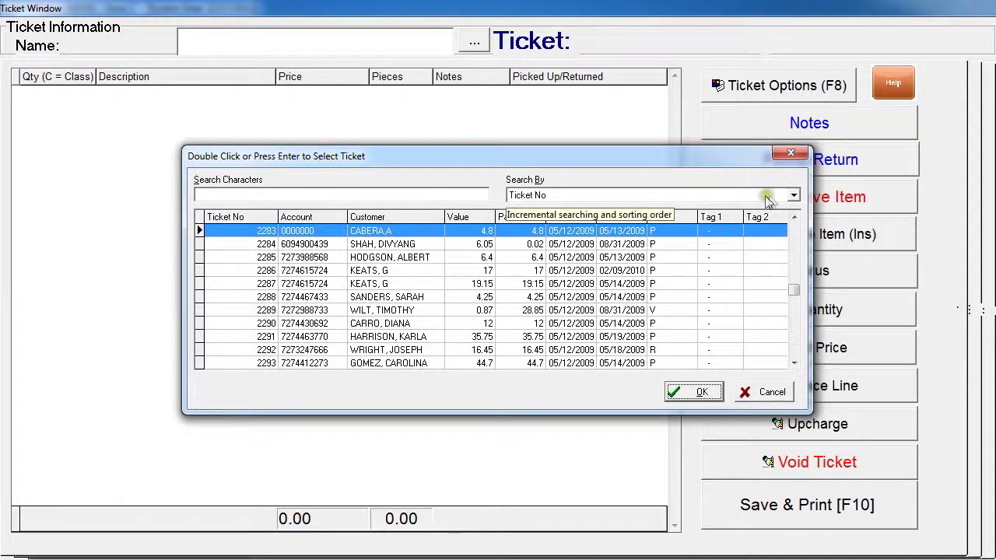
{"action": "left_click", "coordinate": [793, 196]}
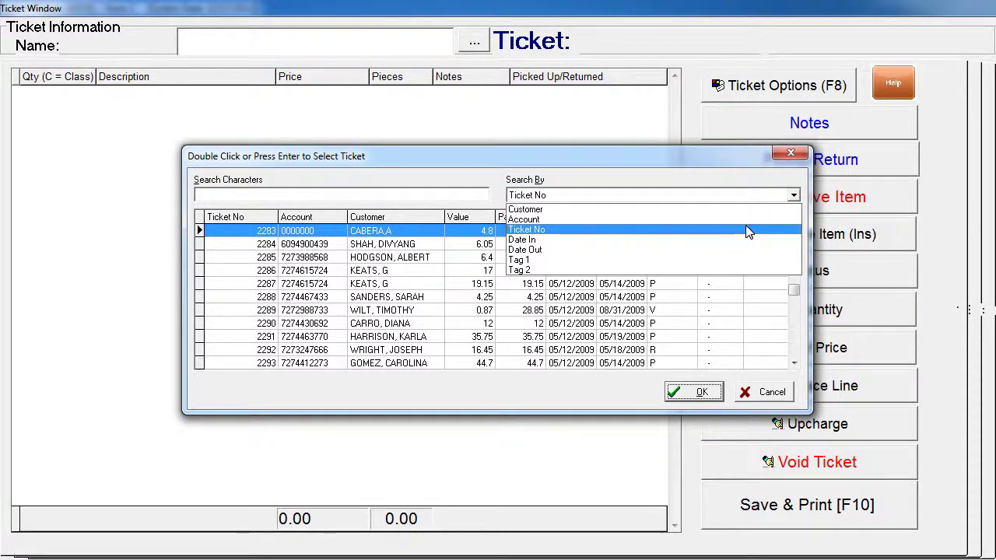
{"action": "left_click", "coordinate": [474, 193]}
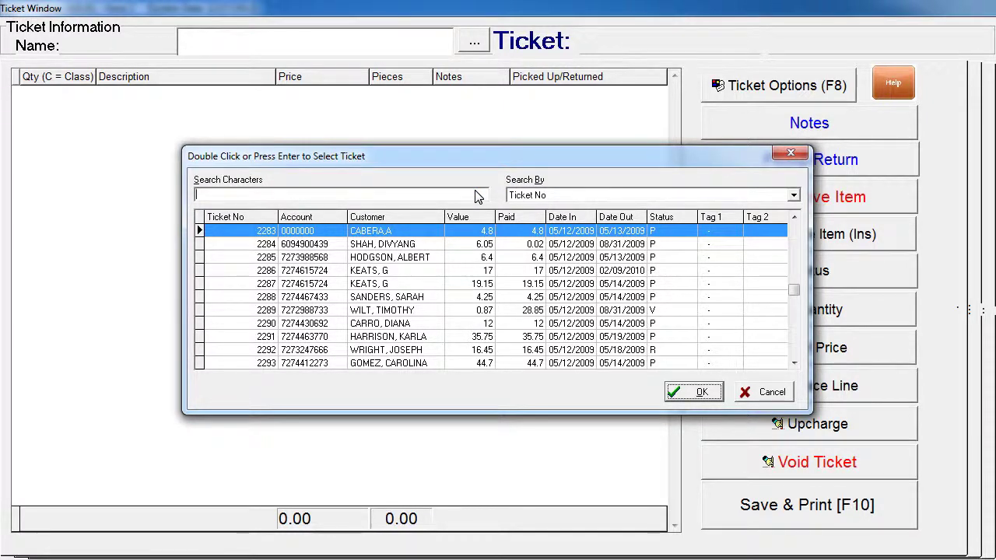
{"action": "left_click", "coordinate": [793, 195]}
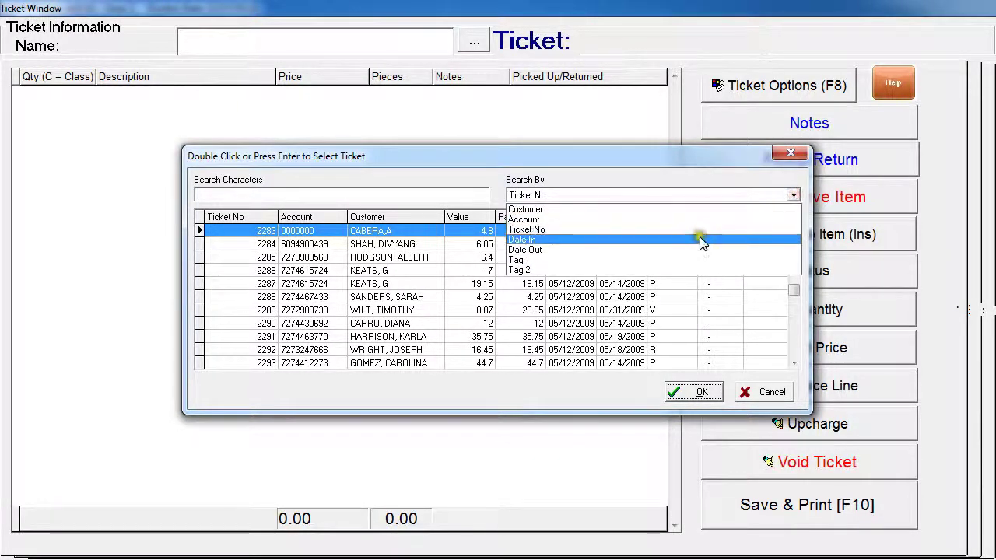
{"action": "left_click", "coordinate": [793, 195]}
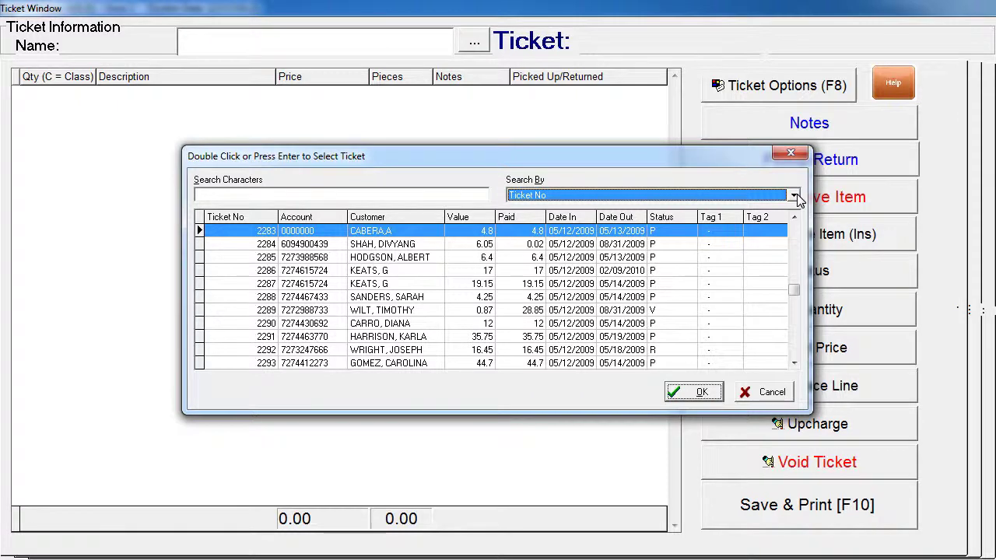
{"action": "left_click", "coordinate": [793, 195]}
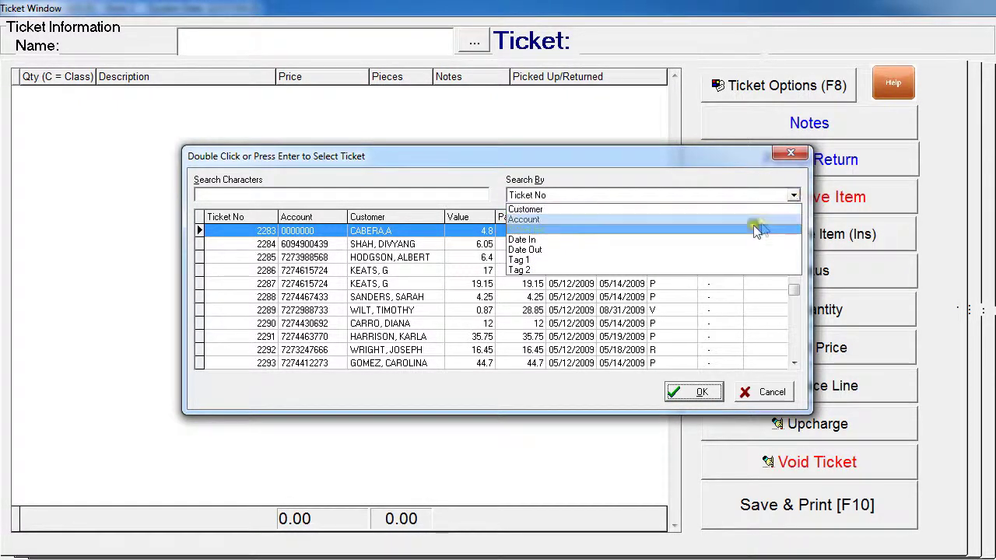
{"action": "left_click", "coordinate": [678, 209]}
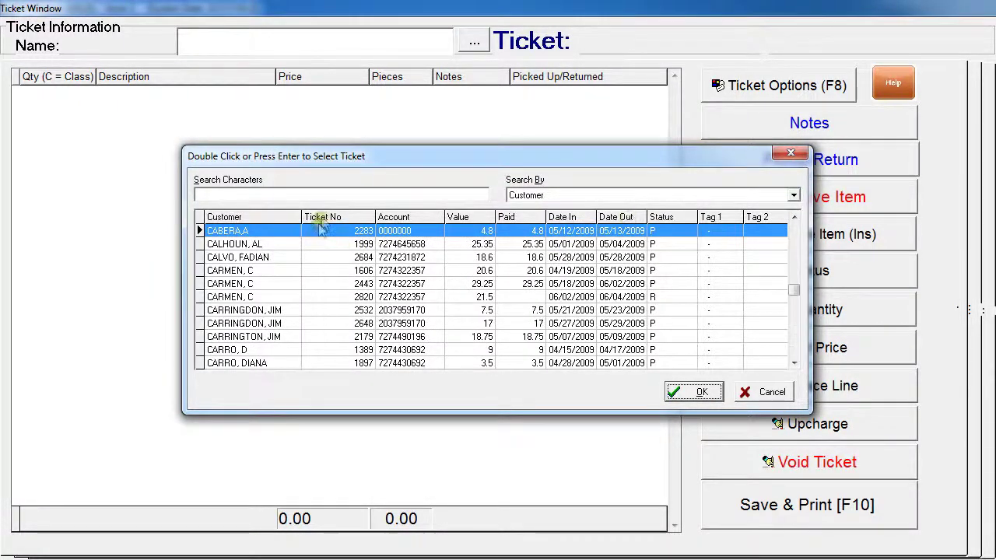
Step: Enter the customer's surname in Search Characters, keeping the search on Customer
{"action": "left_click", "coordinate": [340, 195]}
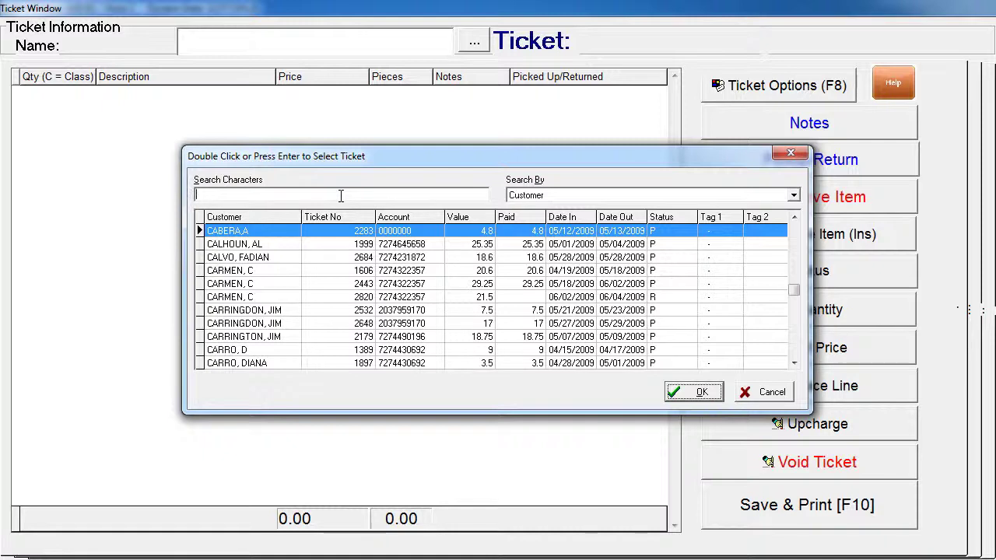
{"action": "type", "text": "CARRO"}
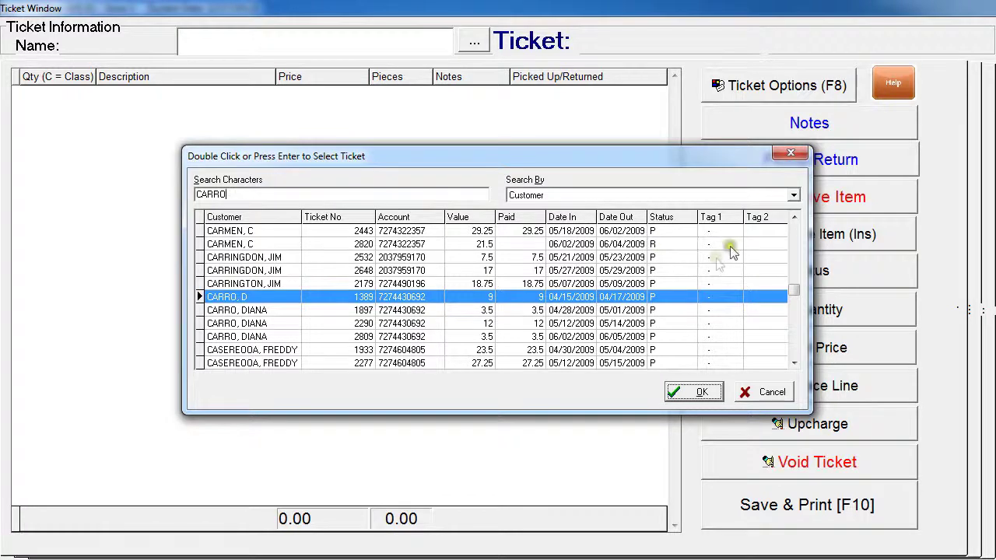
{"action": "left_click", "coordinate": [795, 197]}
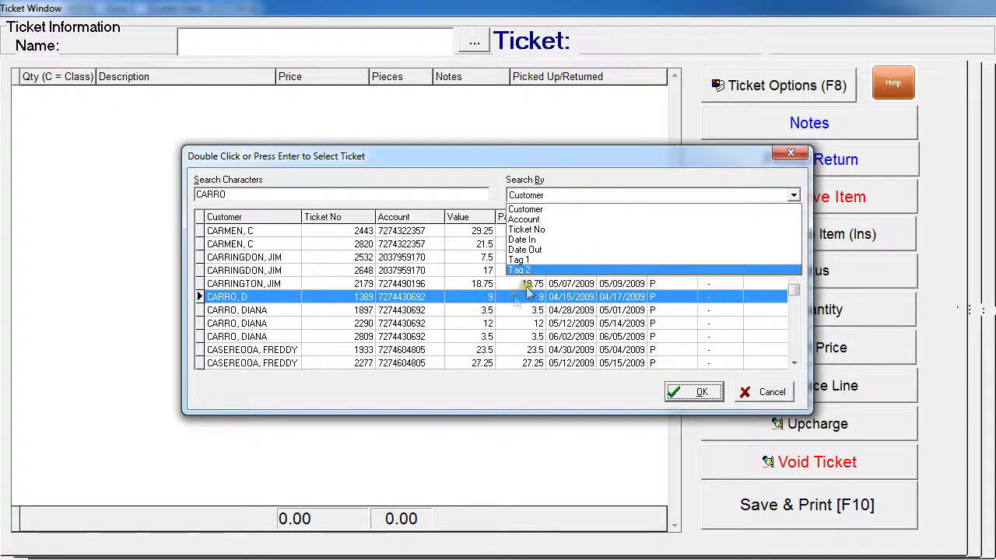
{"action": "left_click", "coordinate": [504, 156]}
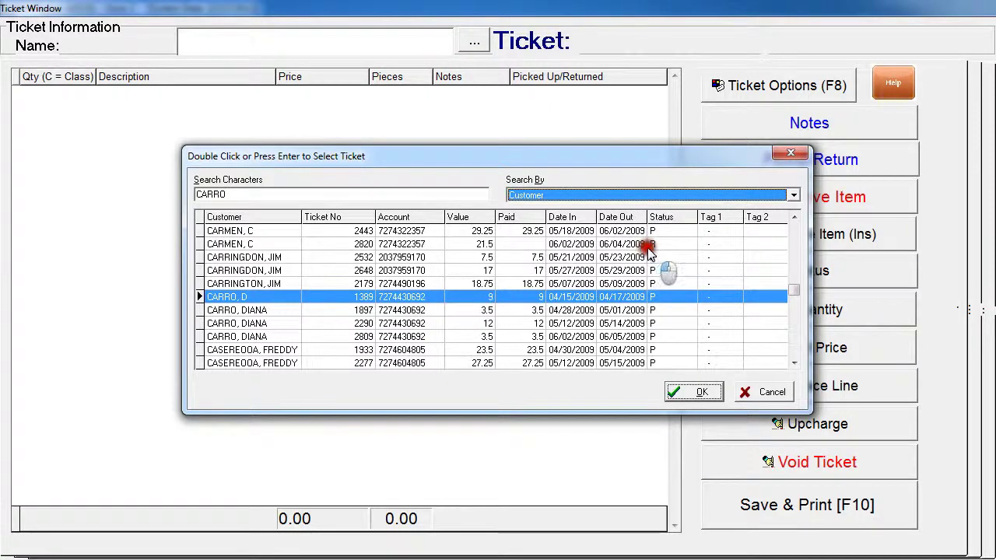
Step: Scroll down the ticket list and select the 33.85 ticket dated 04/23/2009
{"action": "left_click", "coordinate": [794, 362]}
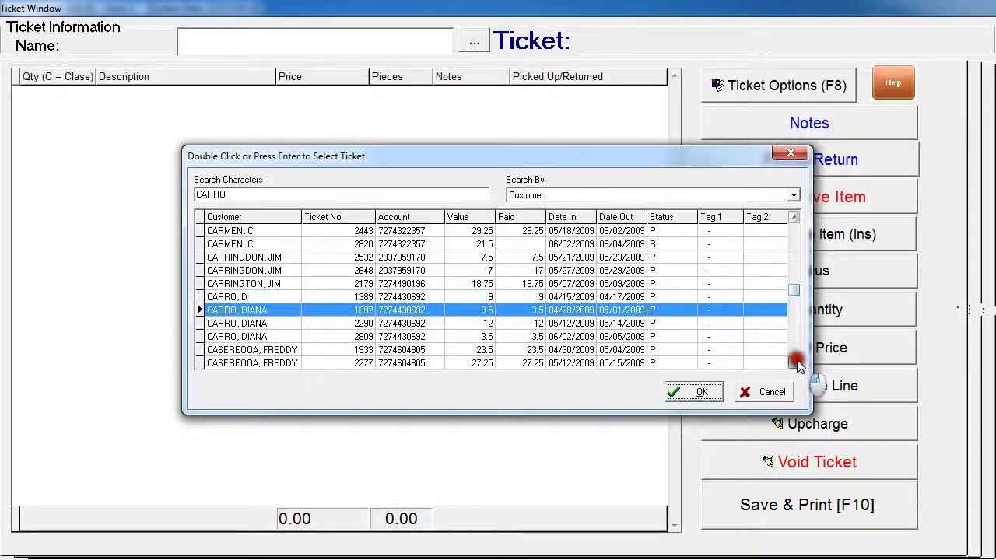
{"action": "left_click", "coordinate": [795, 362]}
{"action": "left_click", "coordinate": [794, 363]}
{"action": "left_click", "coordinate": [795, 362]}
{"action": "left_click", "coordinate": [795, 362]}
{"action": "left_click", "coordinate": [795, 362]}
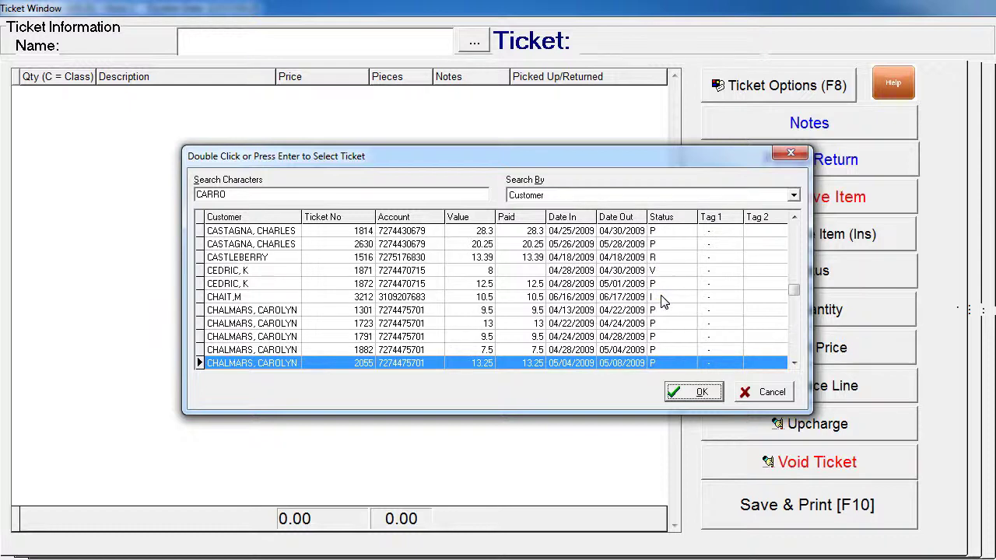
{"action": "left_click_drag", "start_coordinate": [793, 365], "coordinate": [799, 370]}
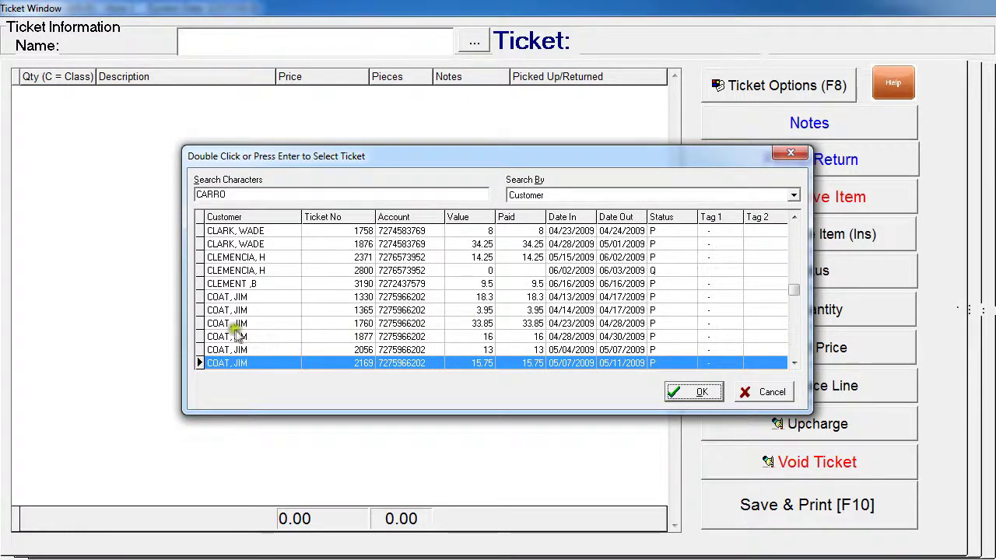
{"action": "left_click", "coordinate": [390, 324]}
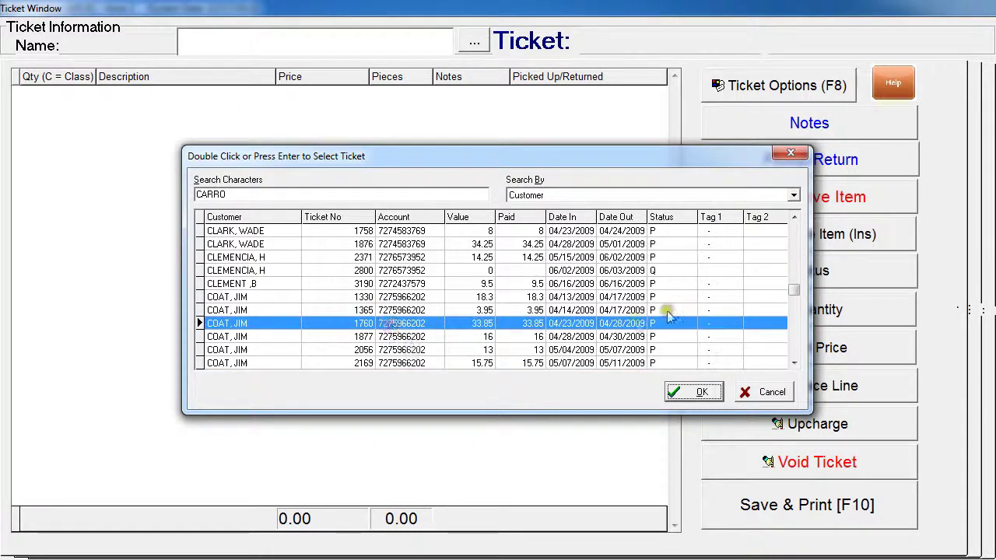
Step: Load ticket 1760 and save it to bring up its print options
{"action": "double_click", "coordinate": [419, 325]}
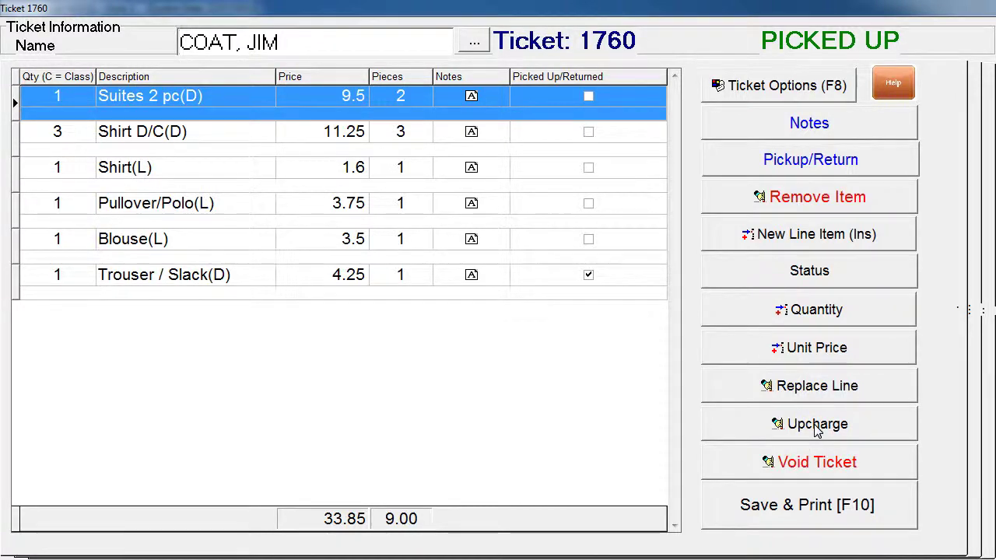
{"action": "left_click", "coordinate": [818, 512]}
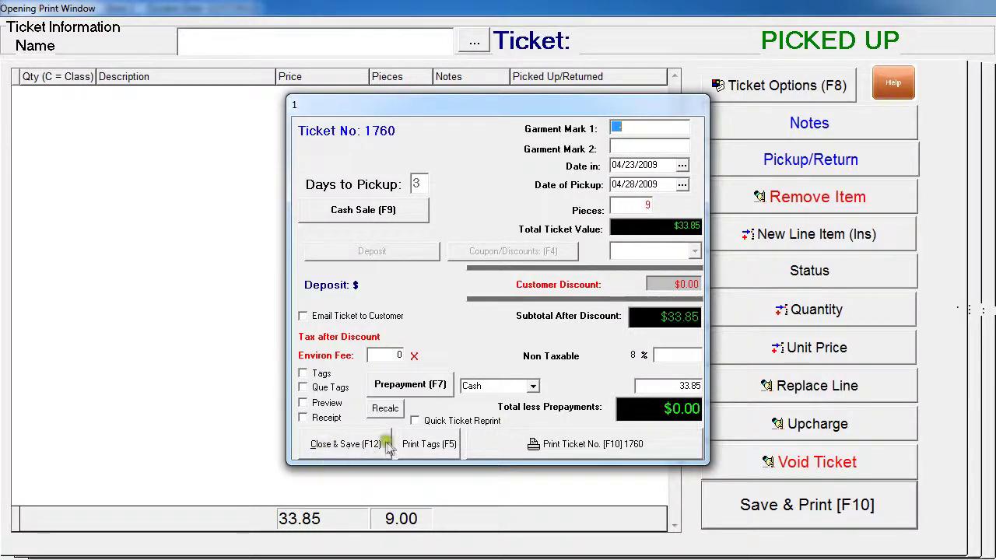
Step: Close and save ticket 1760 from the print window, returning to the Store 1 screen
{"action": "left_click", "coordinate": [330, 450]}
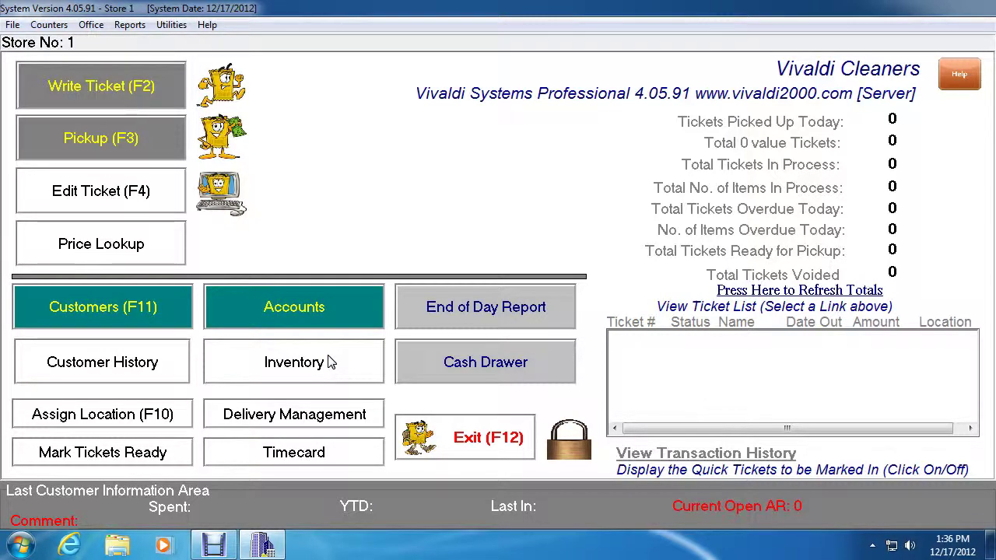
Step: Open ticket 2292, holding Suites 2 pc and Sport Coat lines, for editing
{"action": "left_click", "coordinate": [111, 192]}
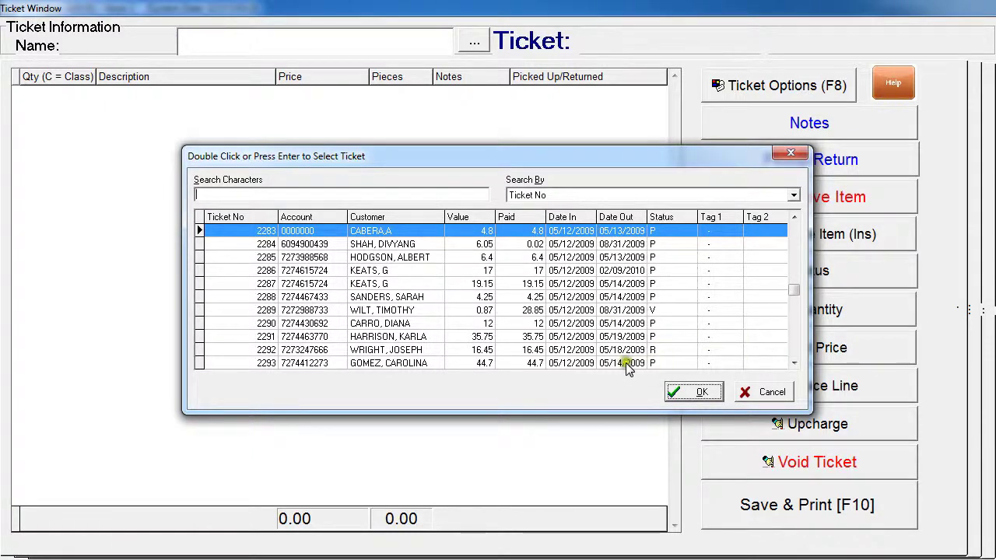
{"action": "double_click", "coordinate": [382, 350]}
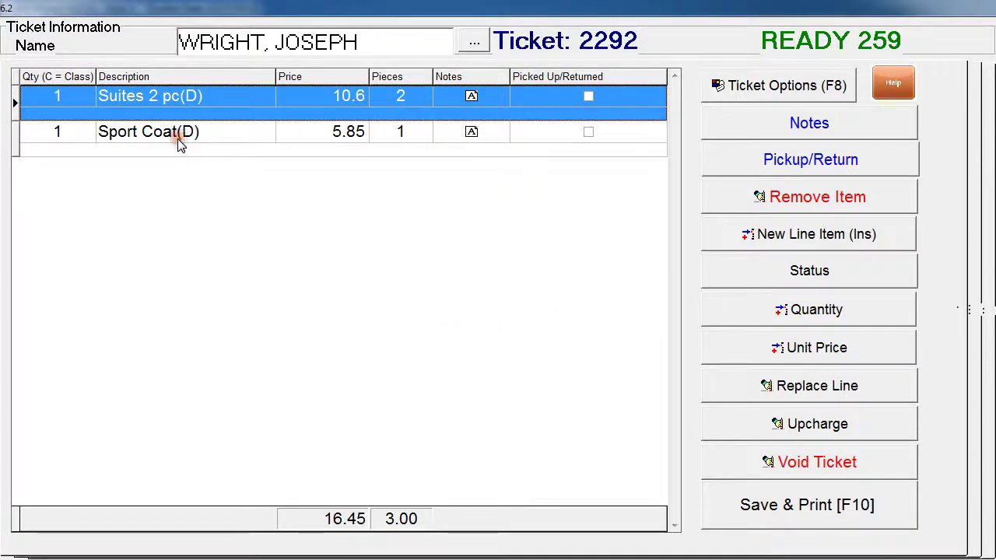
Step: Delete the Suites 2 pc line from ticket 2292 and confirm the removal
{"action": "left_click", "coordinate": [199, 98]}
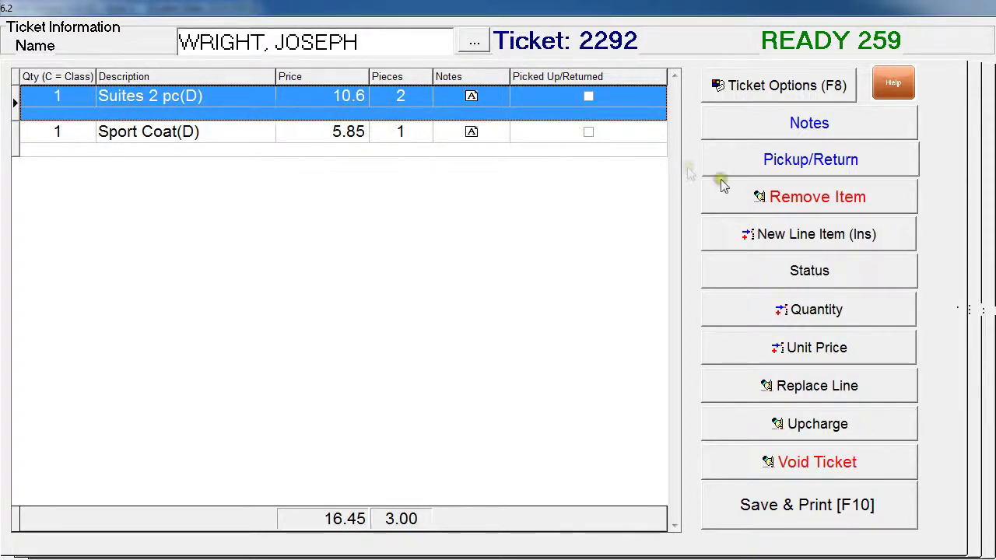
{"action": "left_click", "coordinate": [787, 204]}
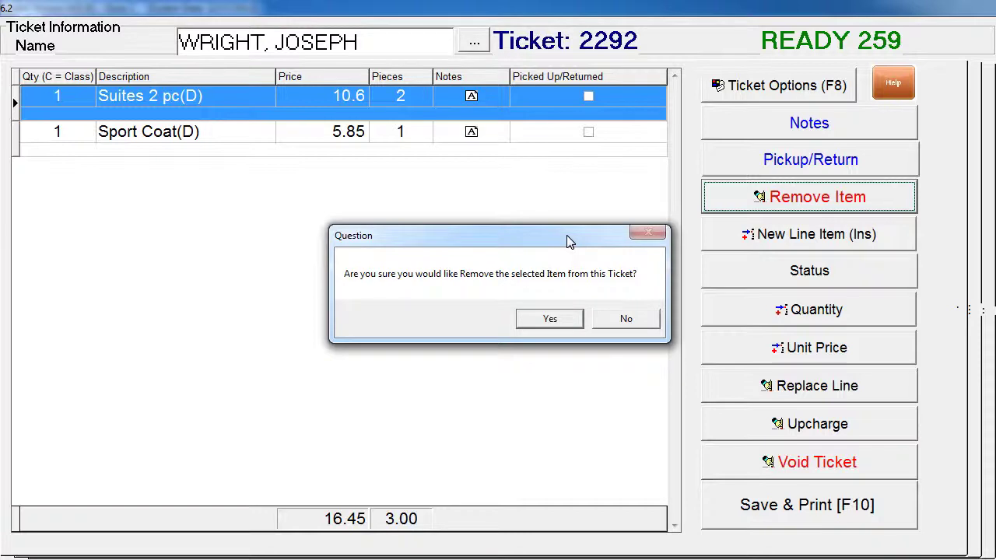
{"action": "left_click", "coordinate": [553, 318]}
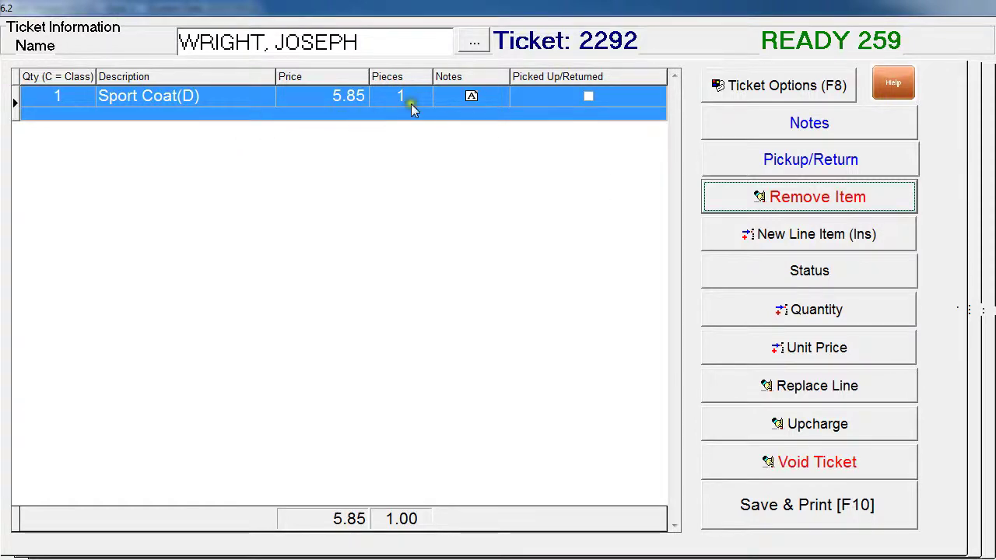
Step: Change the Sport Coat quantity to 2, bringing the ticket to 11.70
{"action": "left_click", "coordinate": [801, 312]}
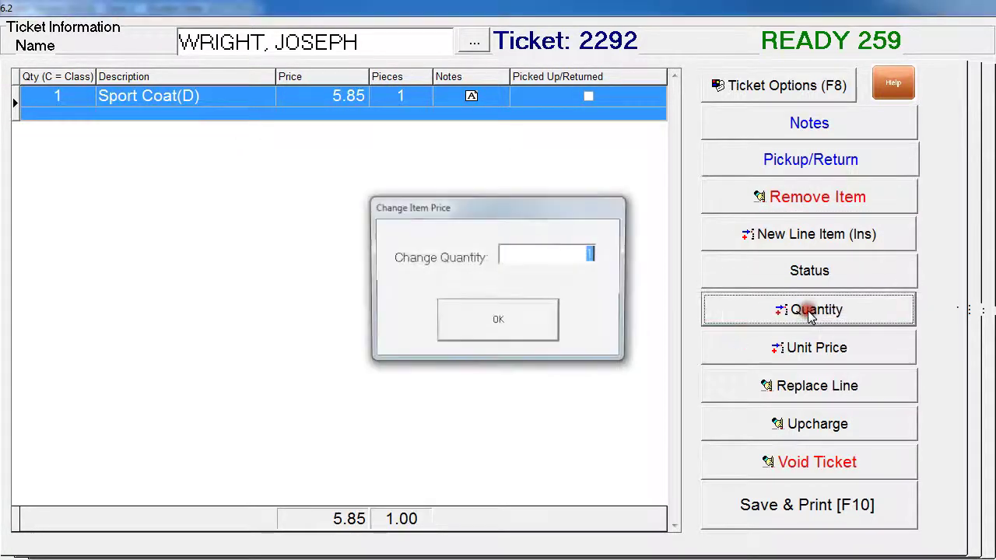
{"action": "type", "text": "2"}
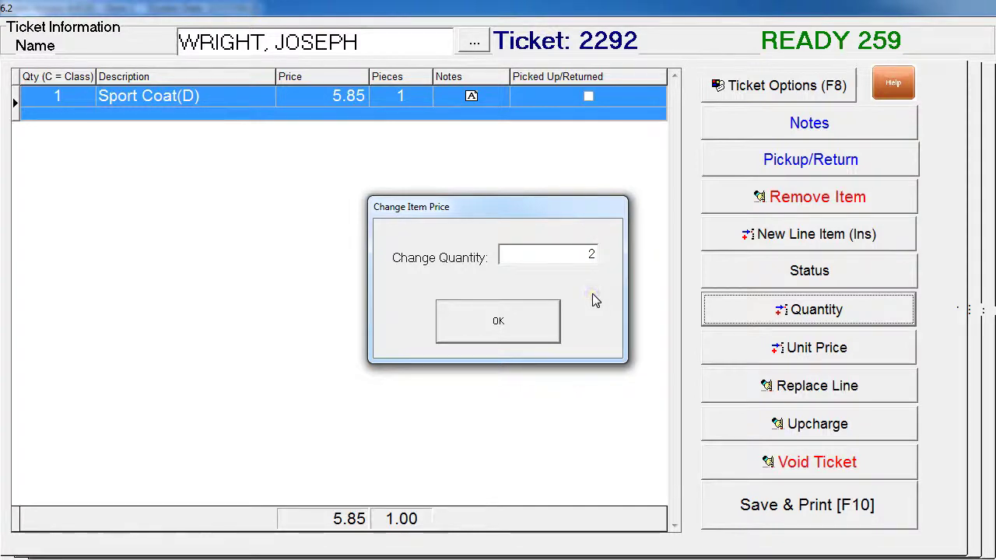
{"action": "key", "text": "Return"}
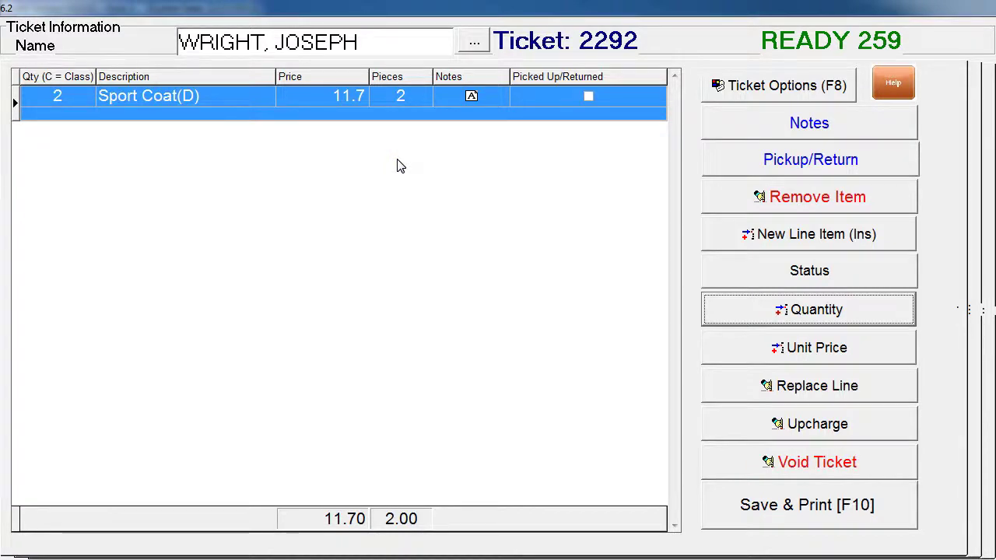
{"action": "left_click", "coordinate": [178, 149]}
{"action": "left_click", "coordinate": [145, 150]}
Step: Add the note 'NEEDS ADDITIONAL CLEANING' to the sport coat line and save it
{"action": "left_click", "coordinate": [740, 124]}
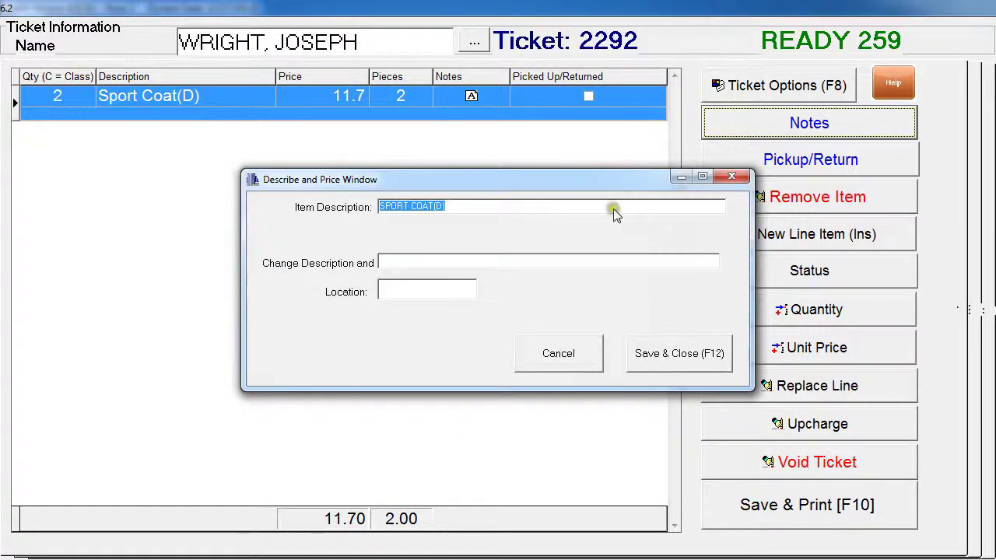
{"action": "left_click", "coordinate": [420, 264]}
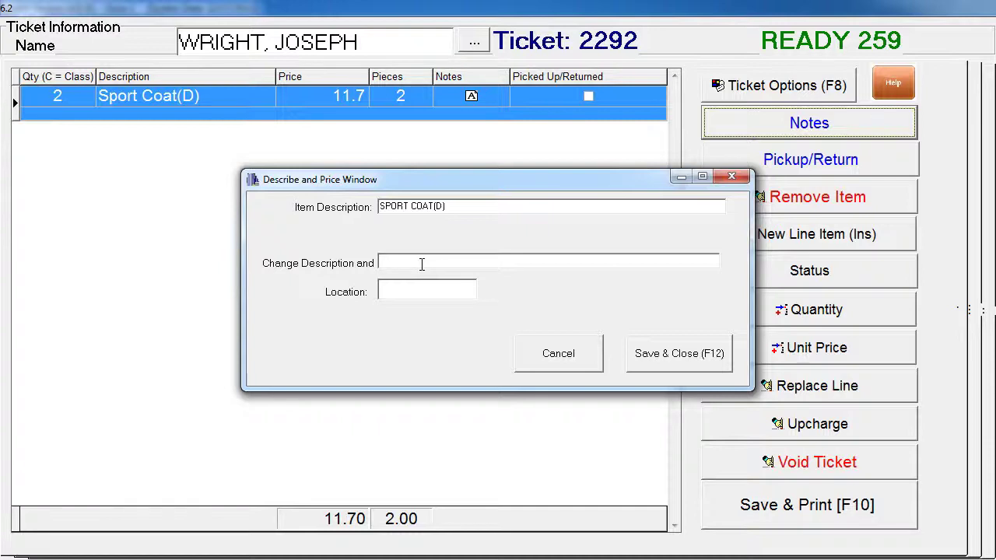
{"action": "type", "text": "NEEDS ADDITIONAL CLEANING"}
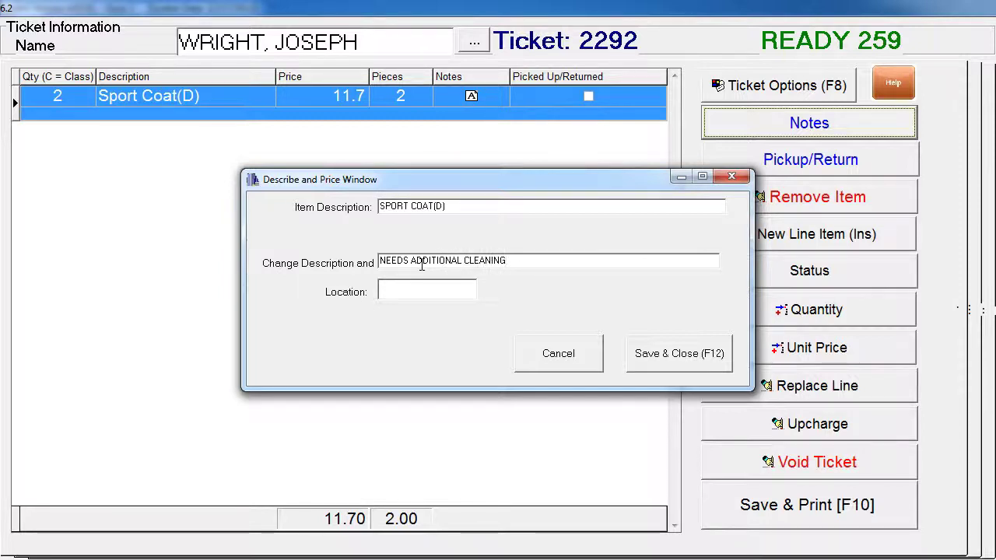
{"action": "left_click", "coordinate": [701, 355]}
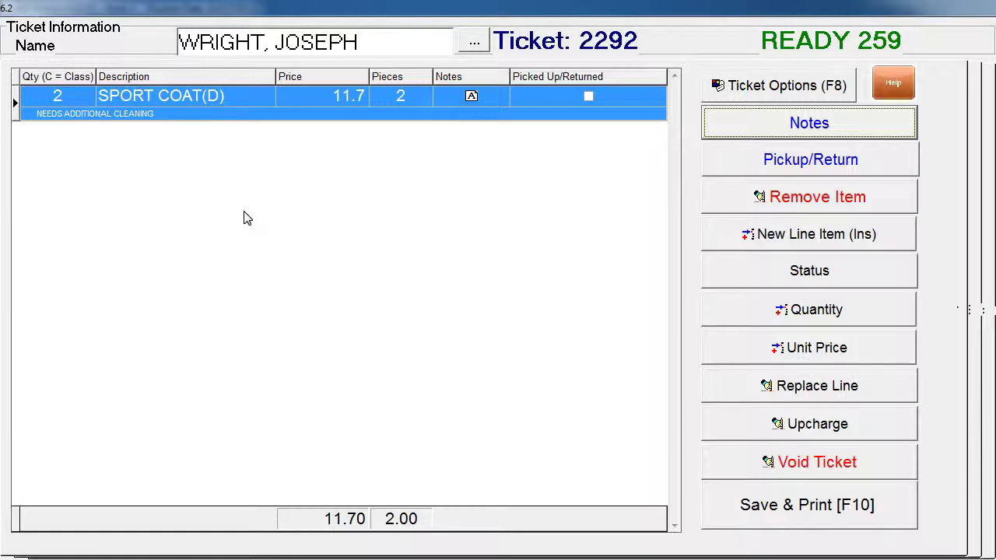
Step: Add a Skirt(D) line with quantity 2 at 9.5, bringing the ticket to 21.20
{"action": "left_click", "coordinate": [802, 239]}
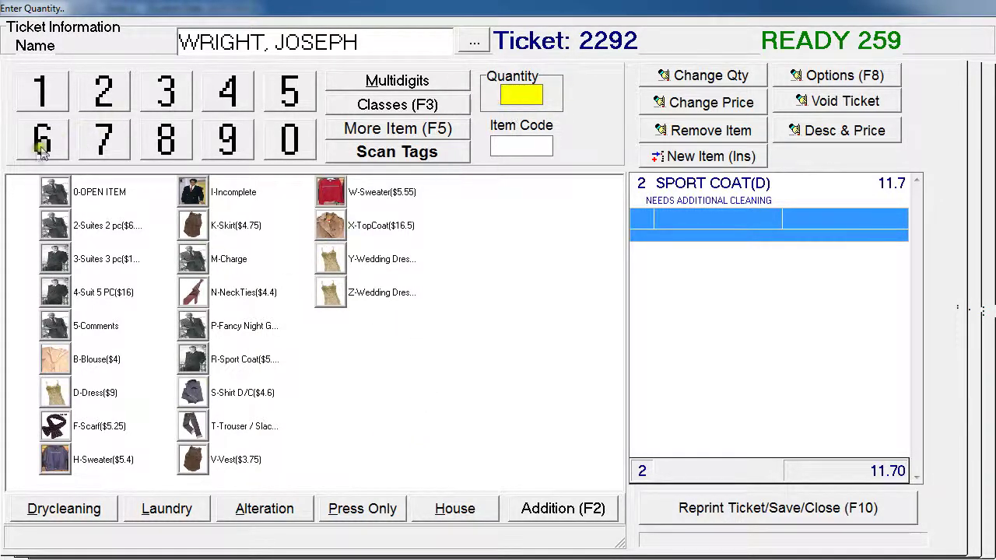
{"action": "left_click", "coordinate": [101, 91]}
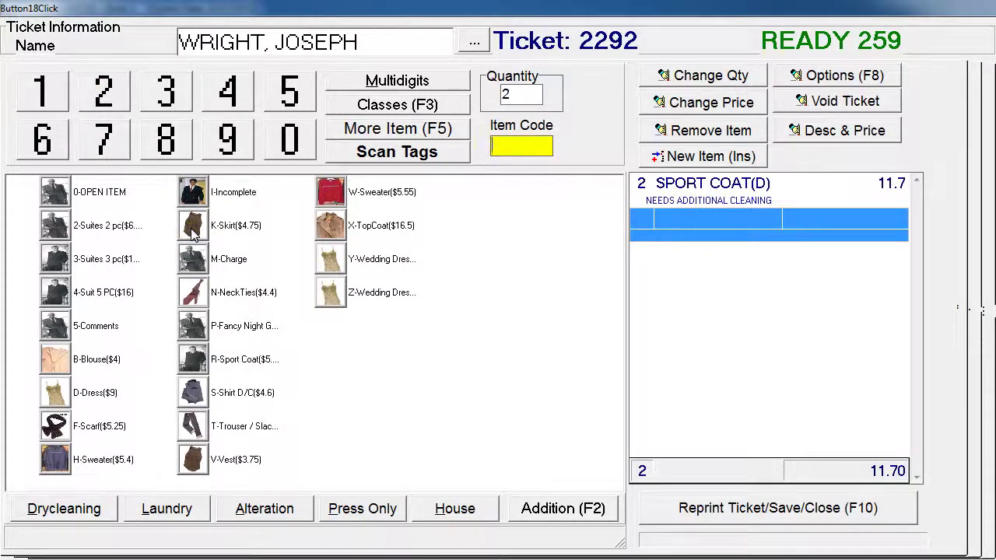
{"action": "left_click", "coordinate": [194, 233]}
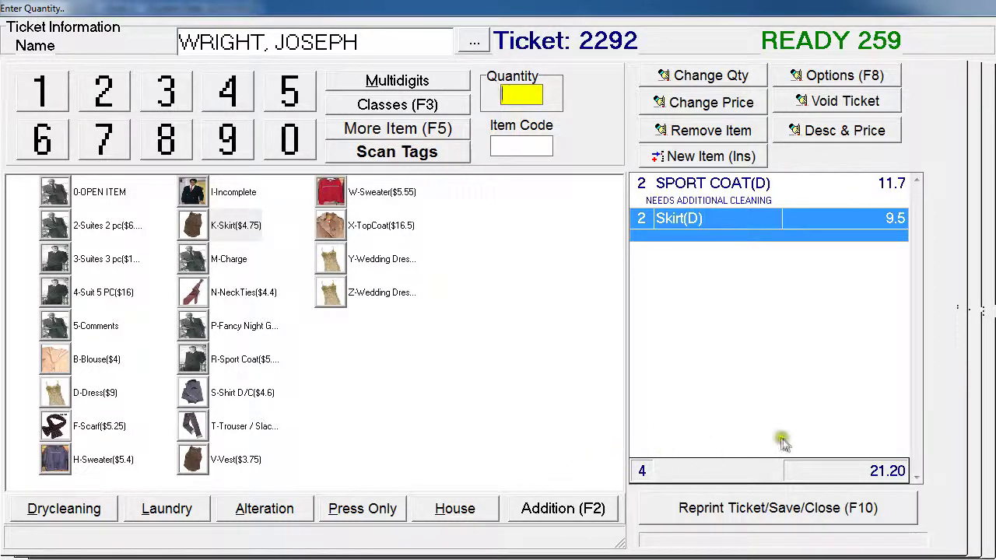
Step: Save ticket 2292 with $21.20 total and $4.75 remaining, then close back to the main menu
{"action": "left_click", "coordinate": [811, 508]}
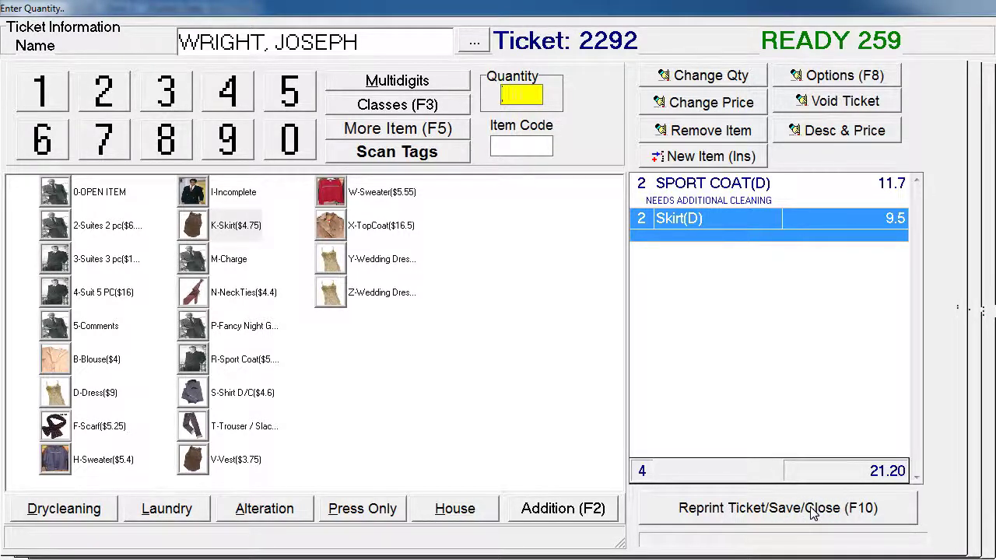
{"action": "left_click", "coordinate": [811, 509]}
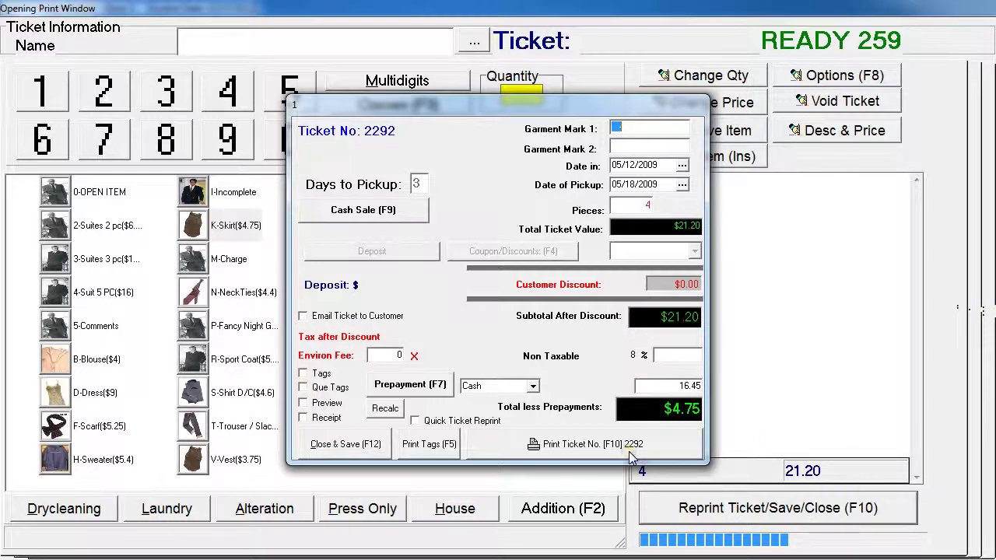
{"action": "left_click", "coordinate": [343, 444]}
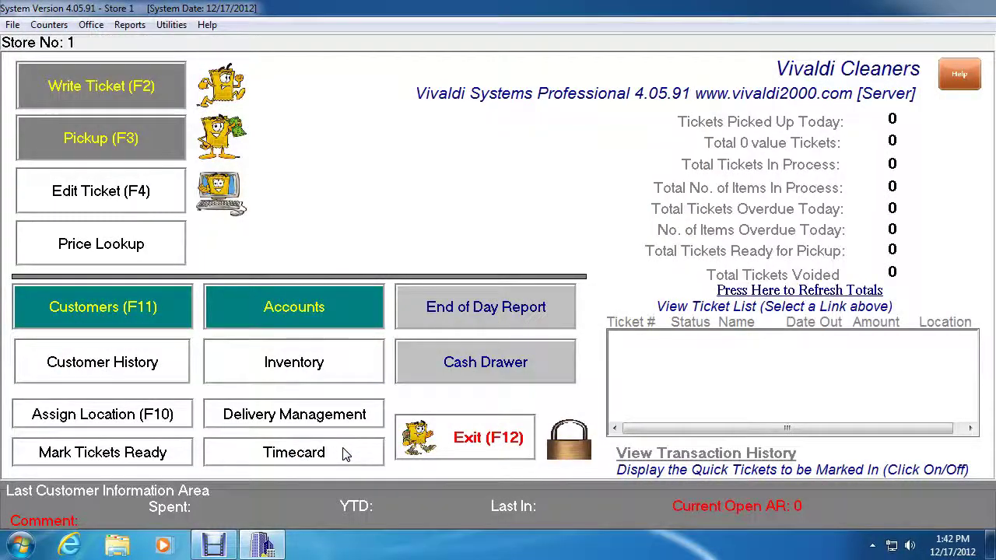